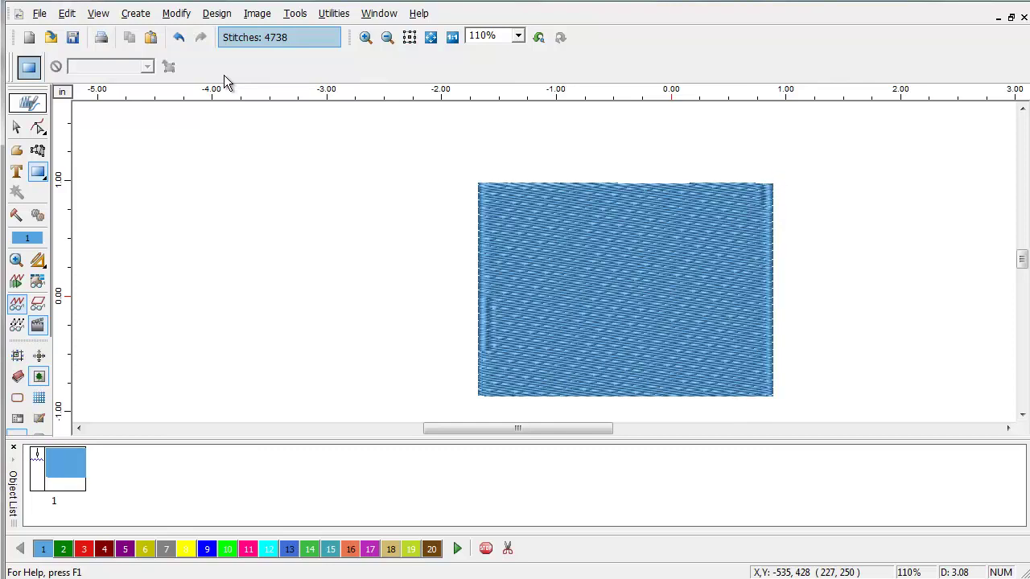
Select the blue rectangle fill block with the Block Edit Tool and open its Embroidery Settings
click(38, 131)
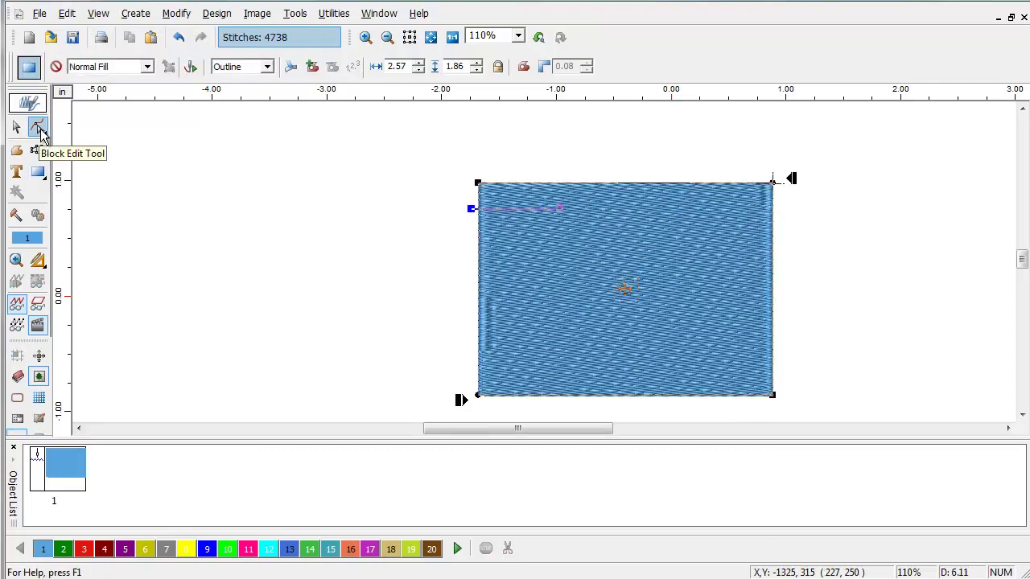
right_click(215, 148)
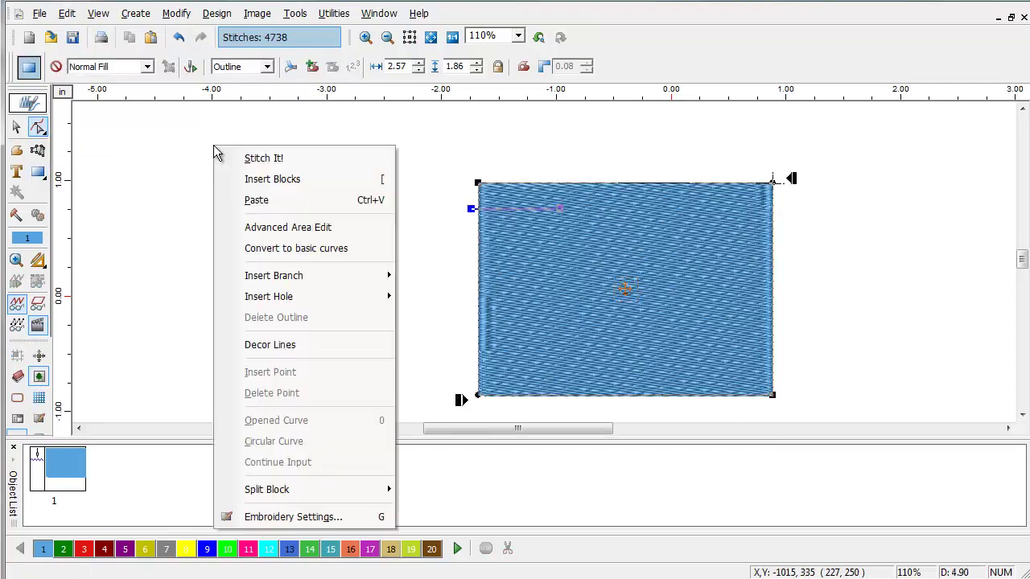
click(328, 518)
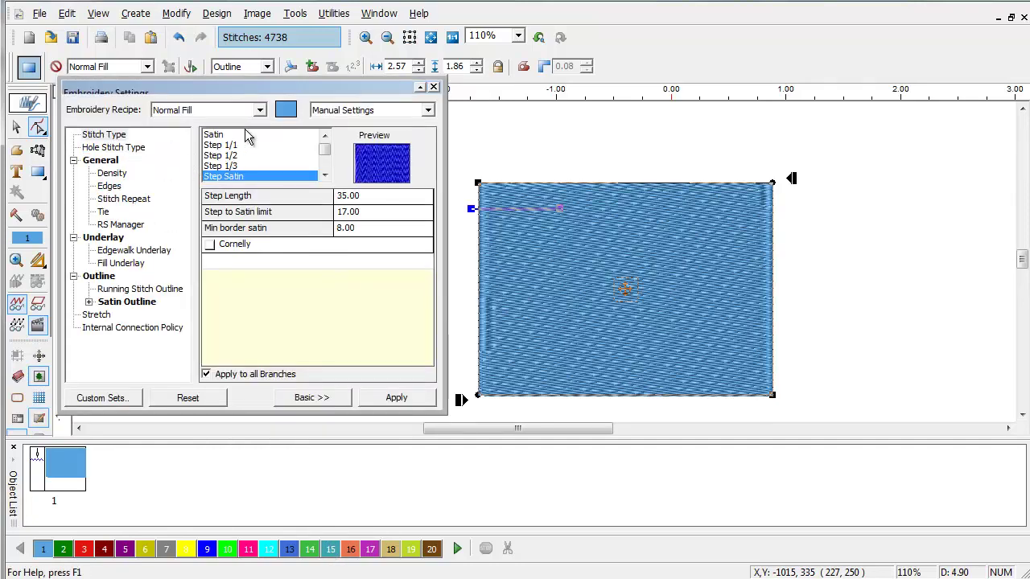
Cycle the stitch type from Step Satin down the list to Motif, then bring up the motif Catalog
click(115, 137)
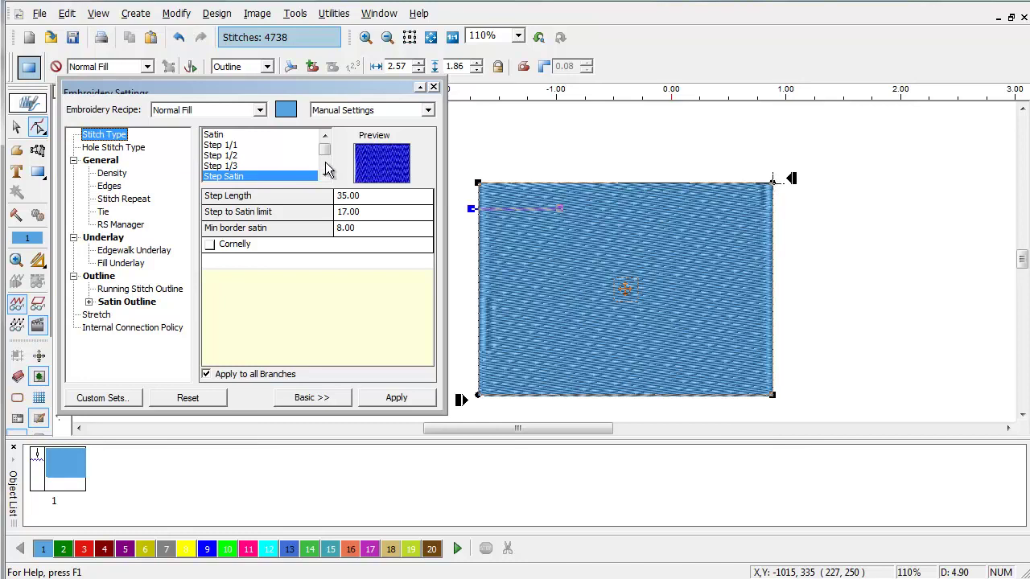
click(221, 135)
click(222, 144)
click(226, 155)
click(227, 167)
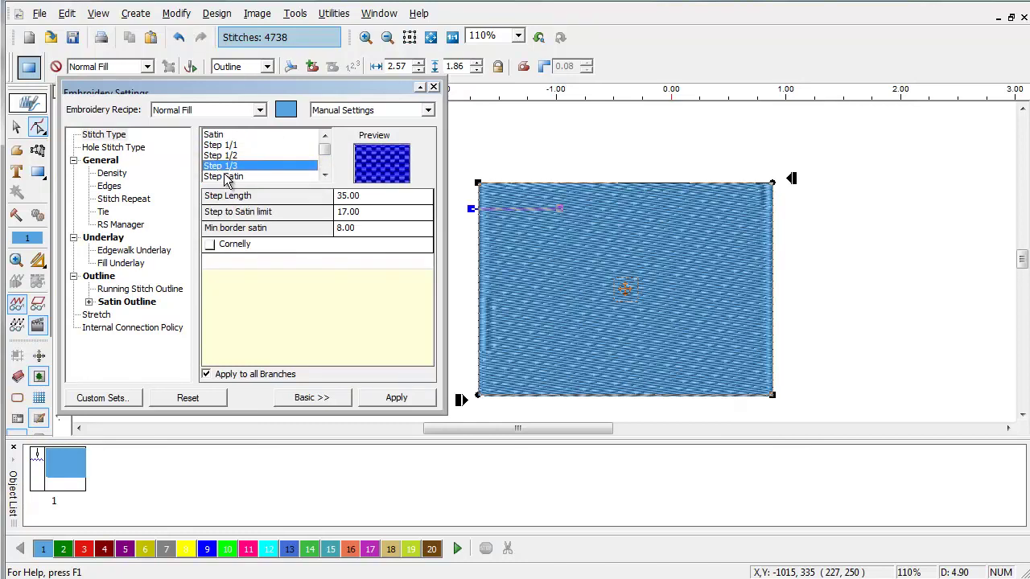
click(226, 177)
key(Down)
key(Down)
key(Down)
key(Down)
key(Down)
key(Down)
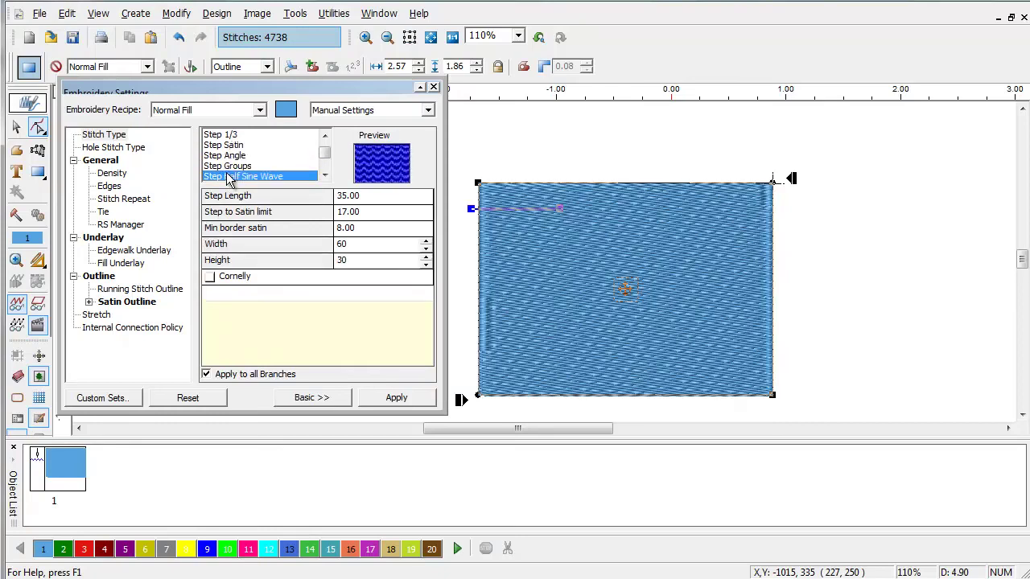
key(Down)
key(Down)
key(Down)
key(Down)
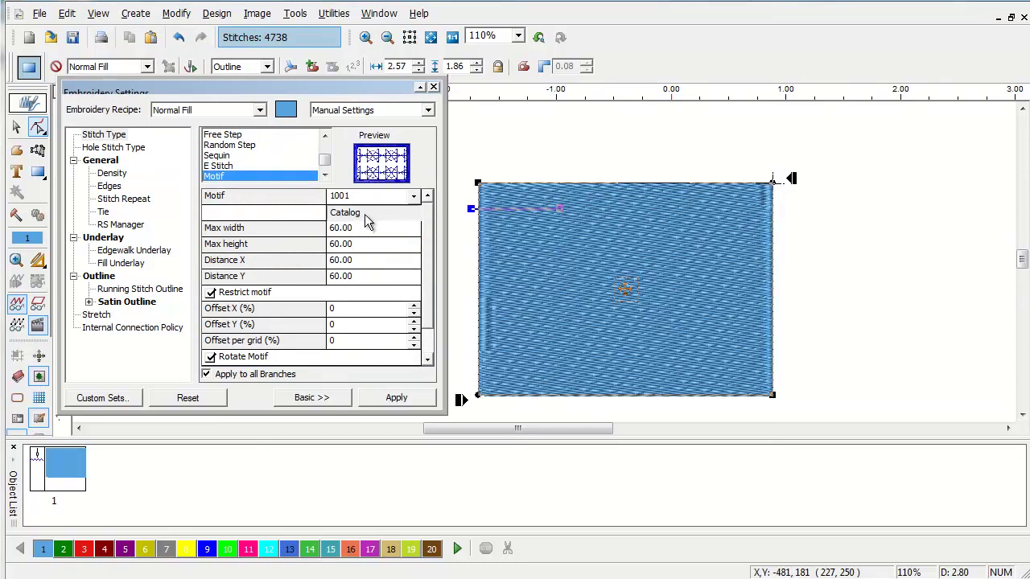
click(365, 214)
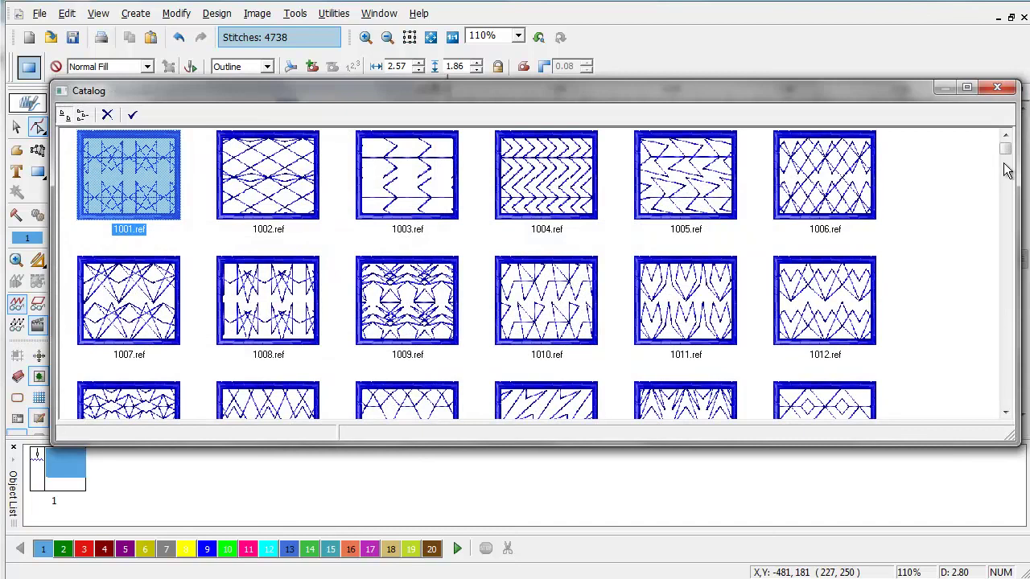
Pick motif 1066.ref from the catalog, confirm and apply it, cutting stitches from 4738 to 2126
click(1006, 212)
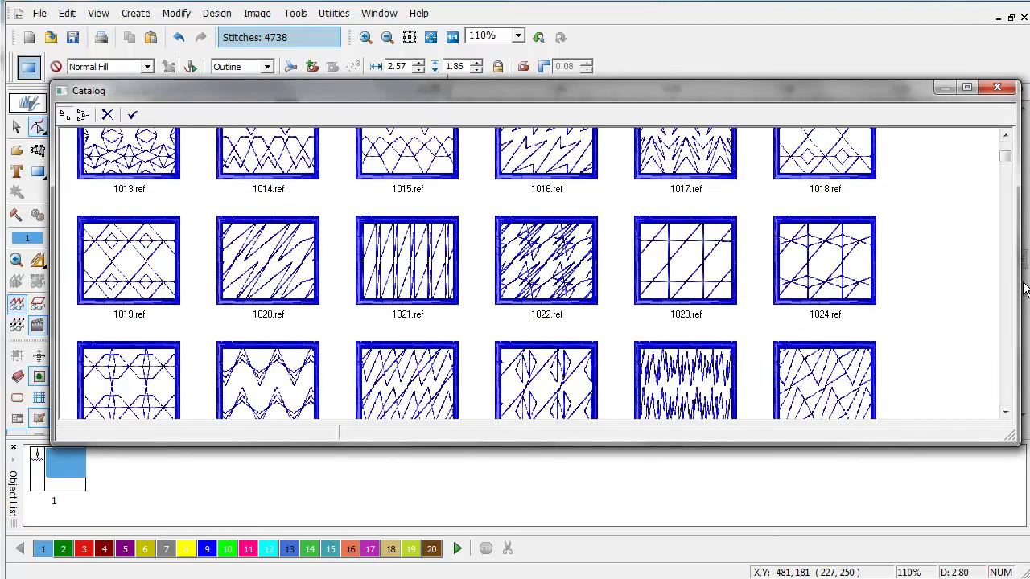
click(1011, 319)
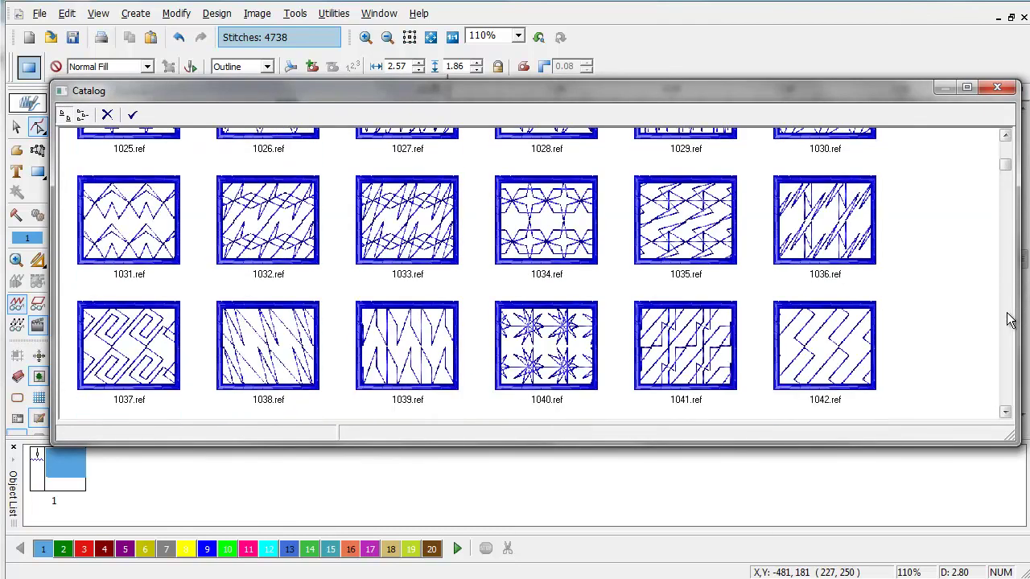
click(1011, 319)
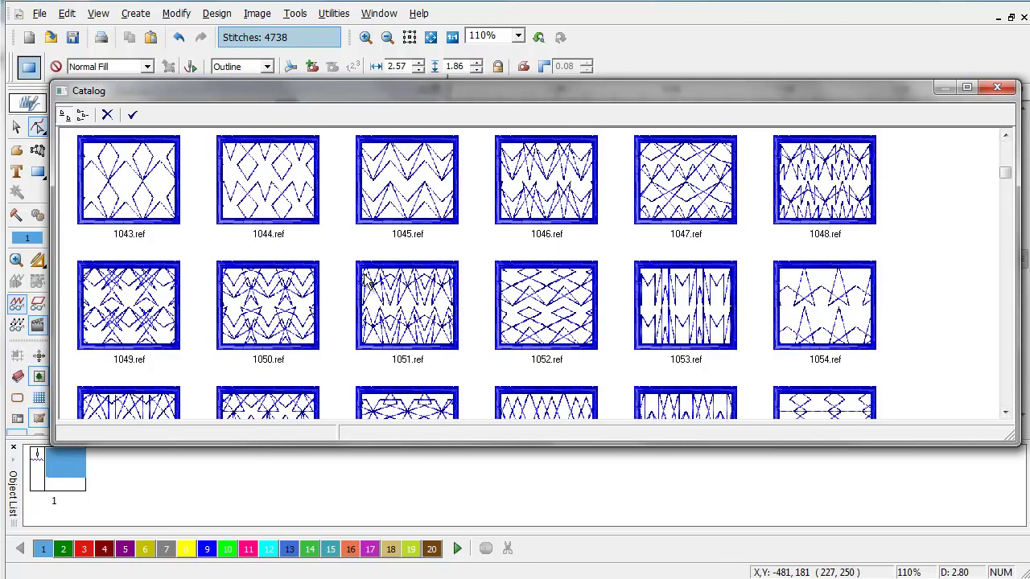
click(1005, 411)
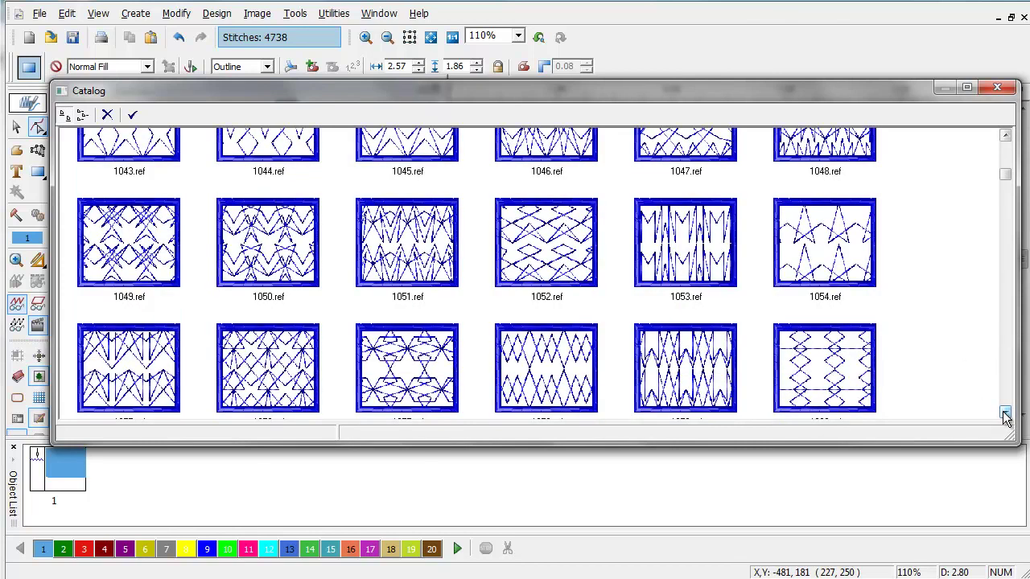
click(1005, 412)
click(1004, 412)
click(1005, 412)
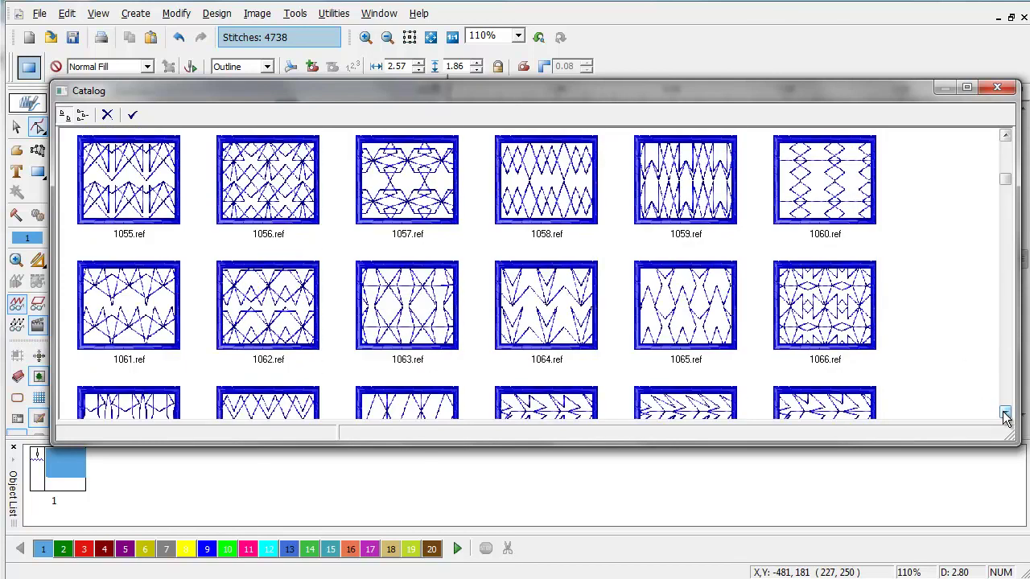
click(1004, 412)
click(807, 266)
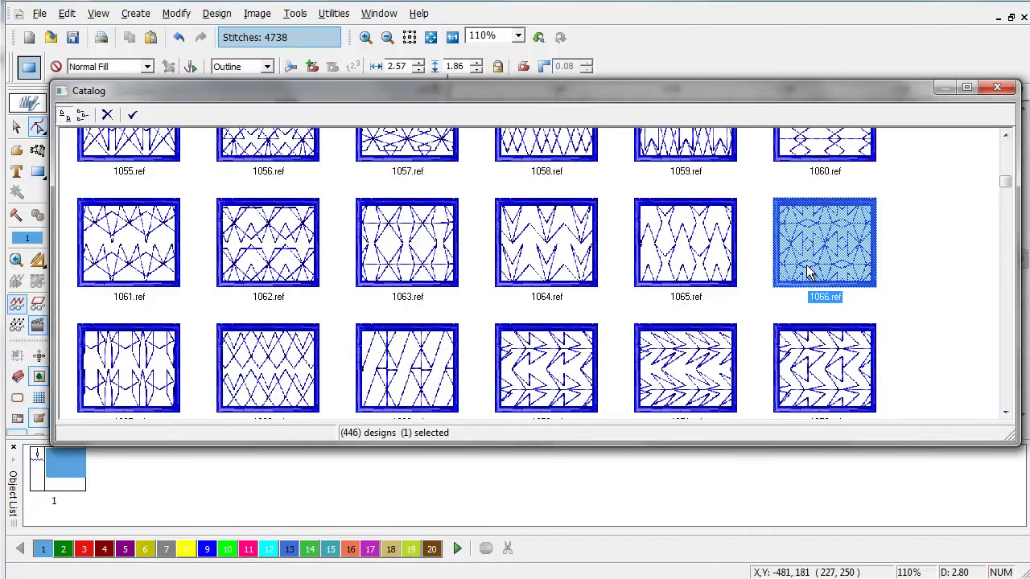
click(134, 117)
click(395, 397)
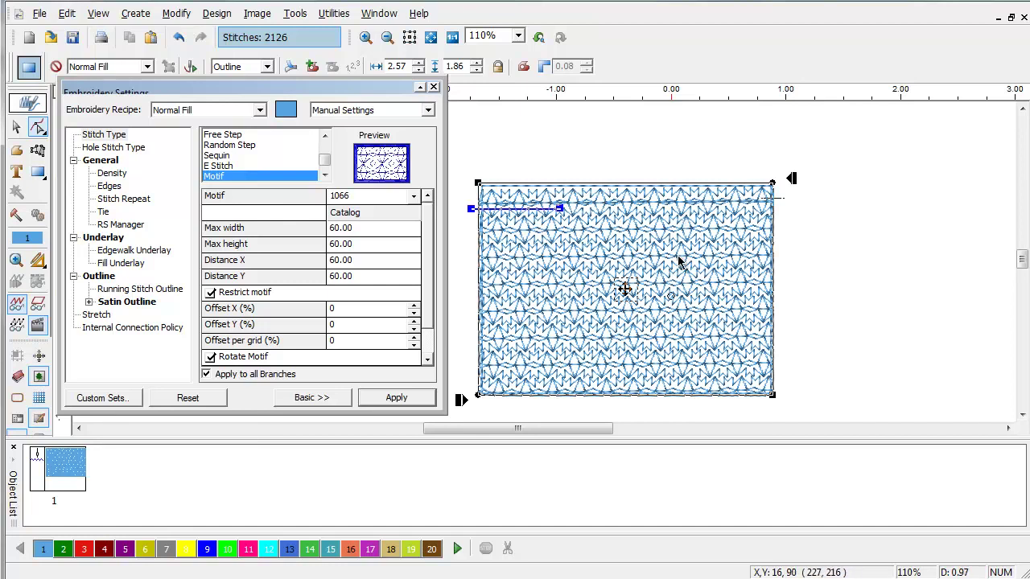
Reopen the motif catalog and scroll further down through the patterns
click(380, 213)
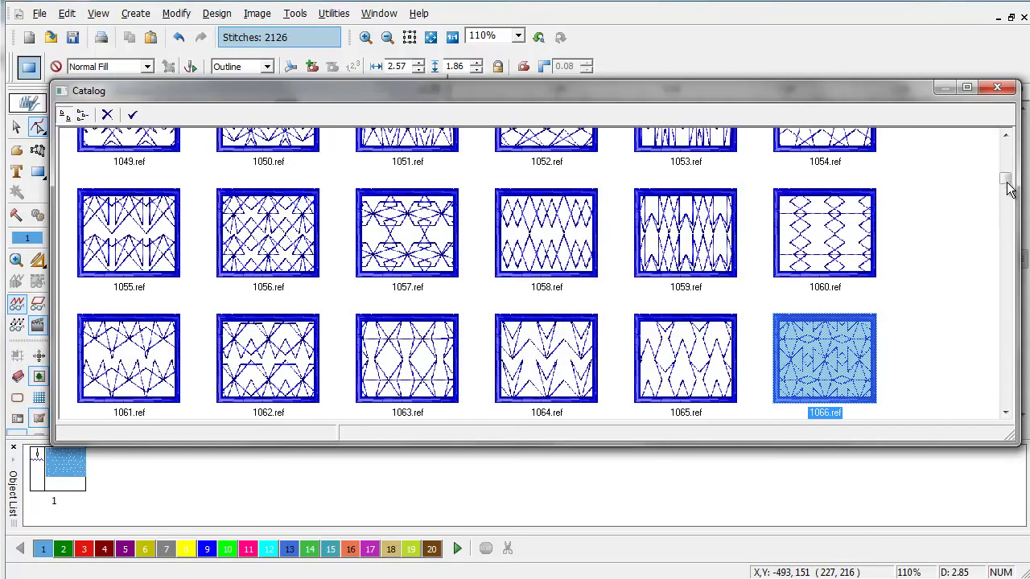
click(1006, 412)
click(1006, 412)
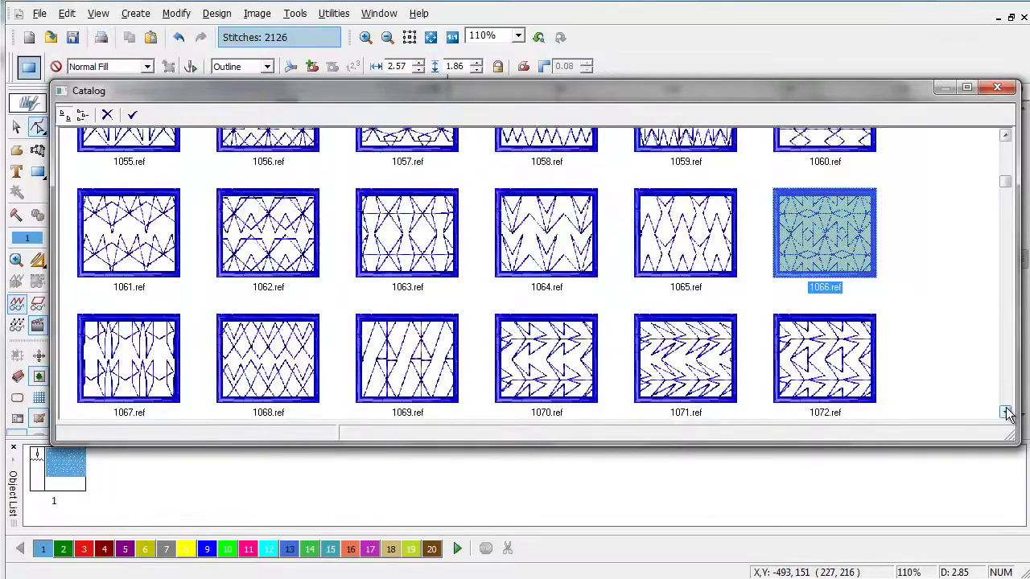
click(1006, 413)
click(1005, 413)
click(1006, 412)
click(1006, 413)
click(1005, 412)
click(1006, 412)
click(1006, 412)
click(1006, 412)
click(1005, 413)
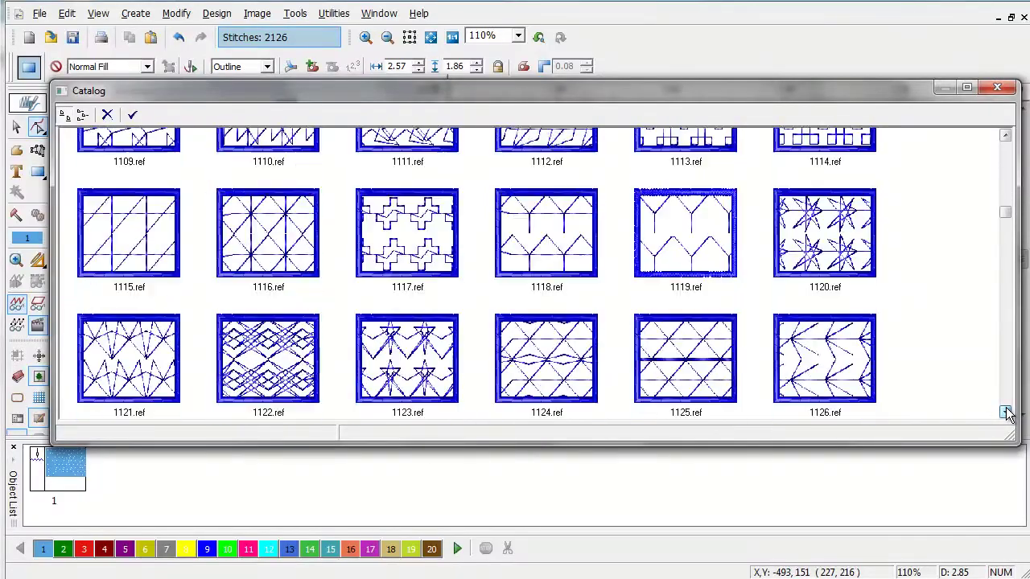
click(1006, 413)
click(1006, 413)
click(1005, 413)
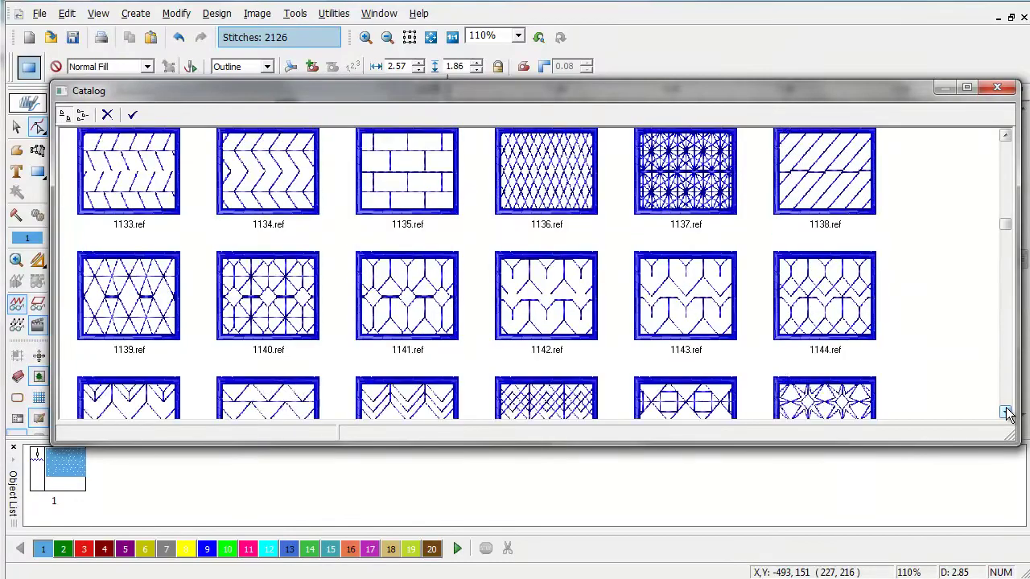
click(1005, 413)
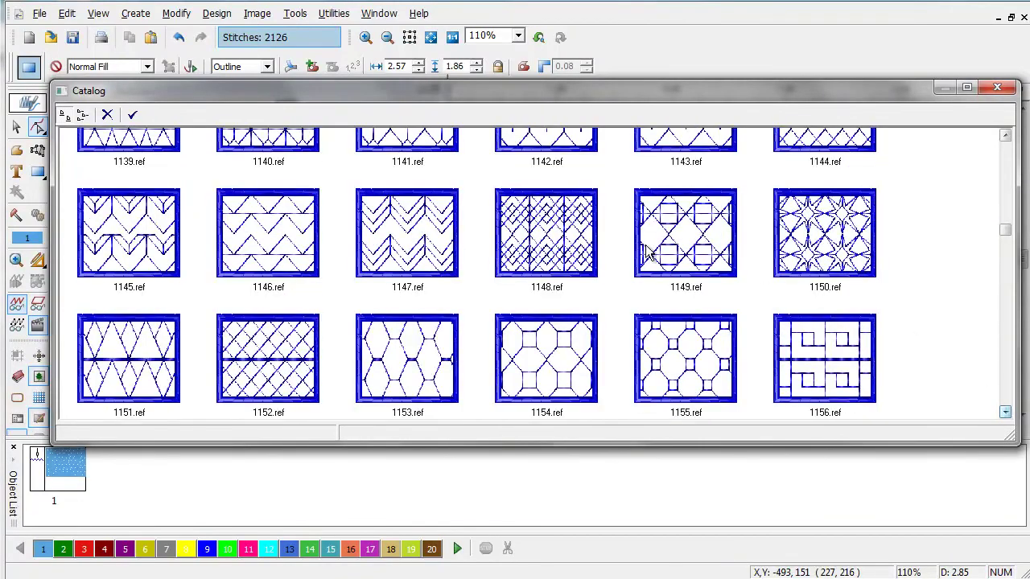
Select octagon pattern 1155, confirm and apply it, reducing stitches to 1660
click(672, 386)
click(133, 115)
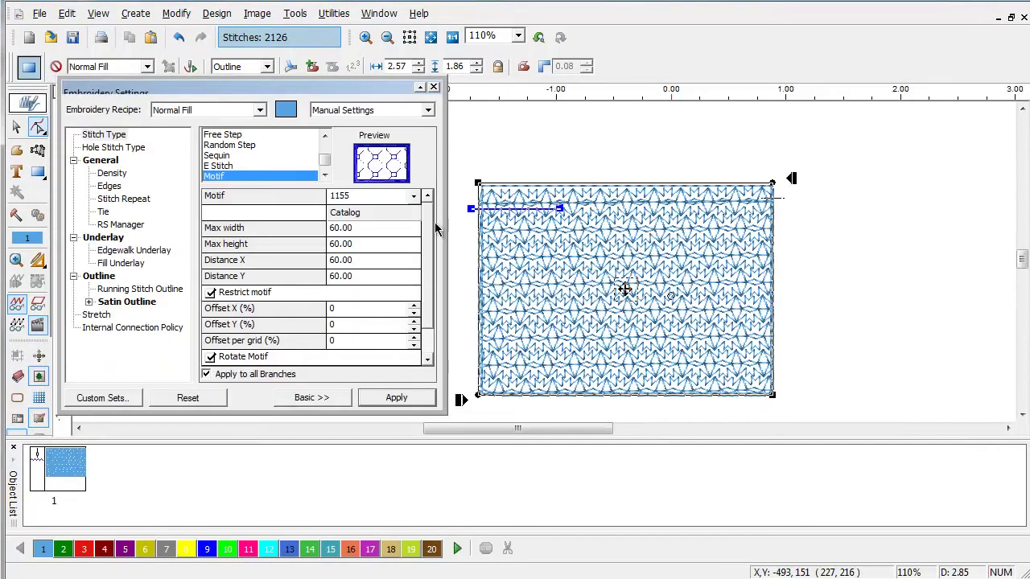
click(410, 399)
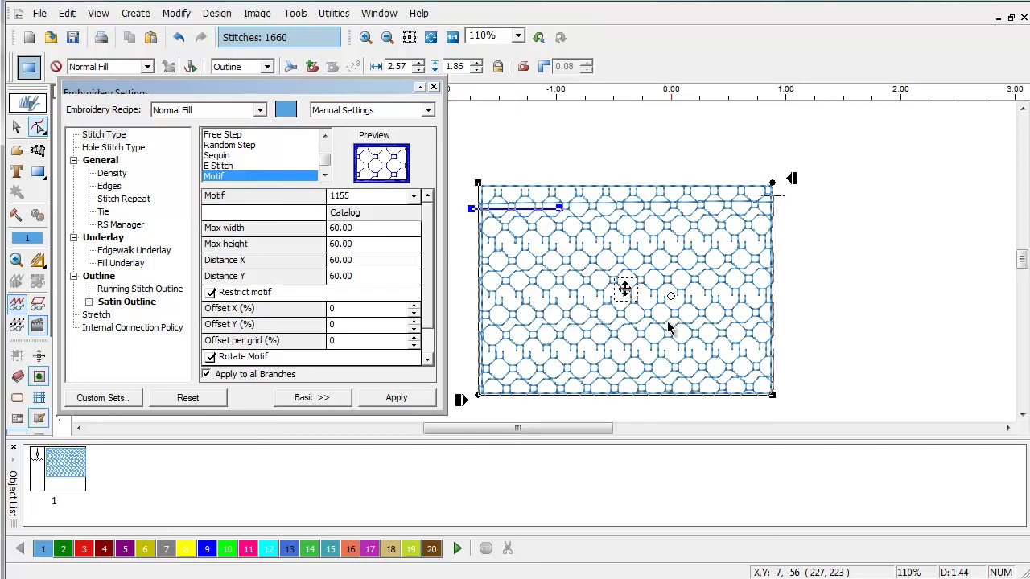
Tilt the motif fill's stitch angle and test Rotate Motif off then on, reapplying each time
click(473, 210)
drag(473, 210, 469, 148)
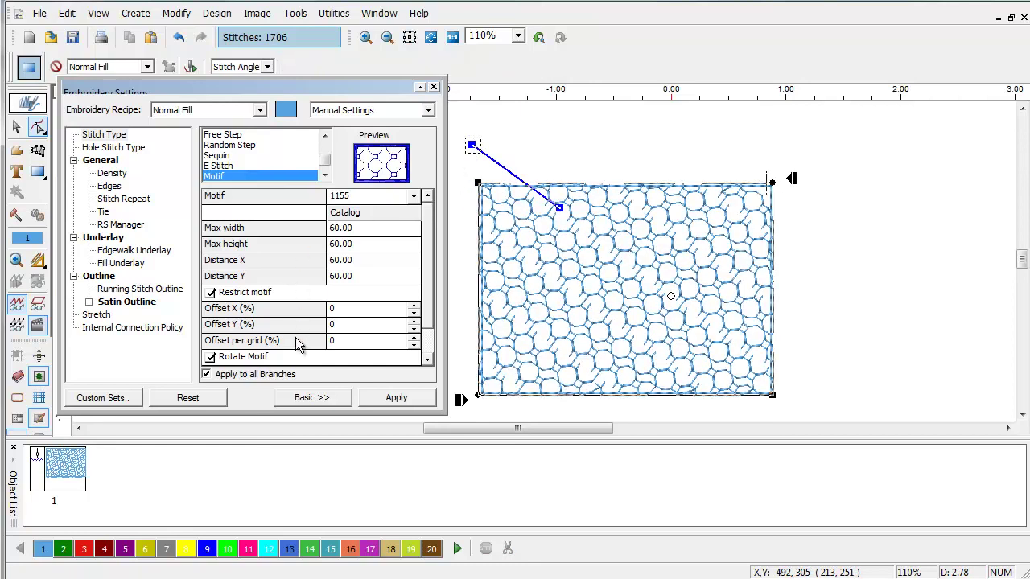
click(211, 357)
click(395, 397)
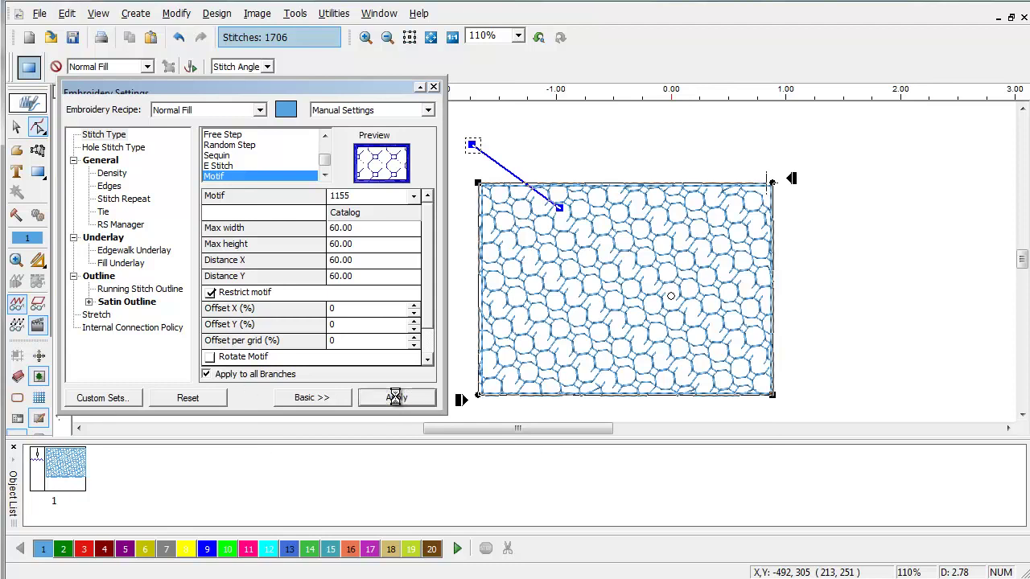
click(211, 356)
click(404, 402)
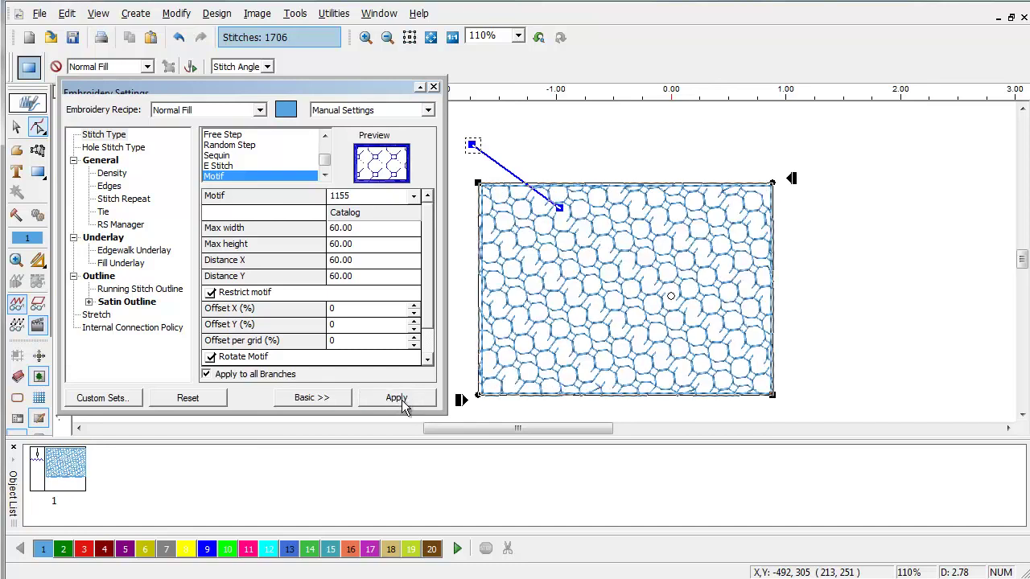
Try Symmetrical motifs on then off, reapplying to get an even octagon grid at 1708 stitches
drag(426, 318, 430, 342)
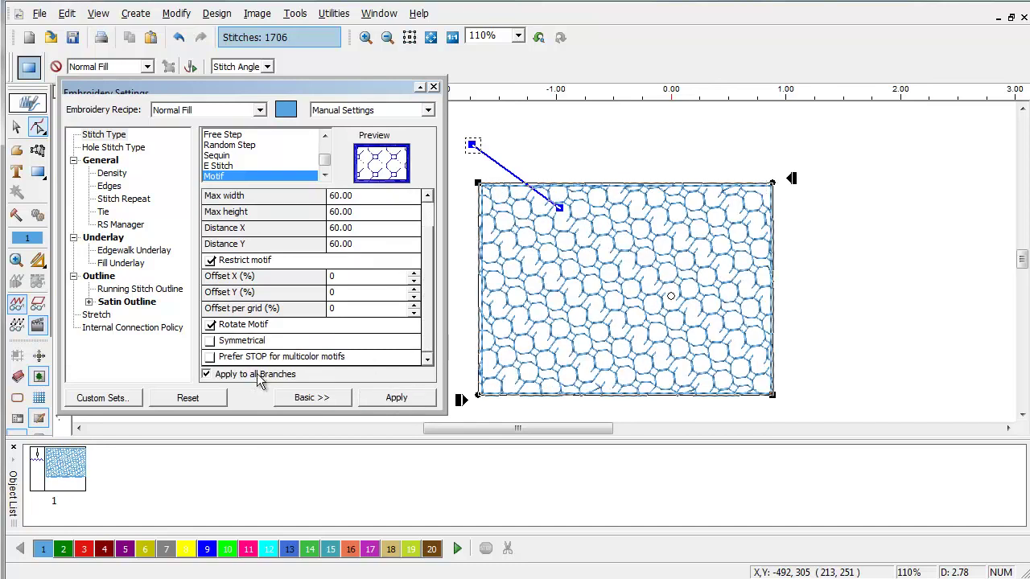
click(212, 342)
click(419, 397)
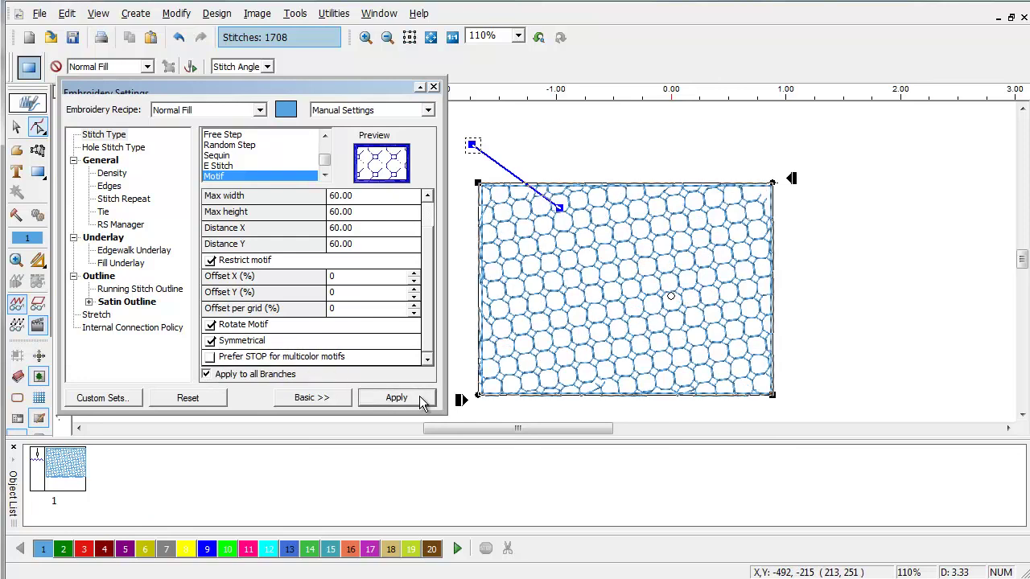
click(211, 342)
click(378, 399)
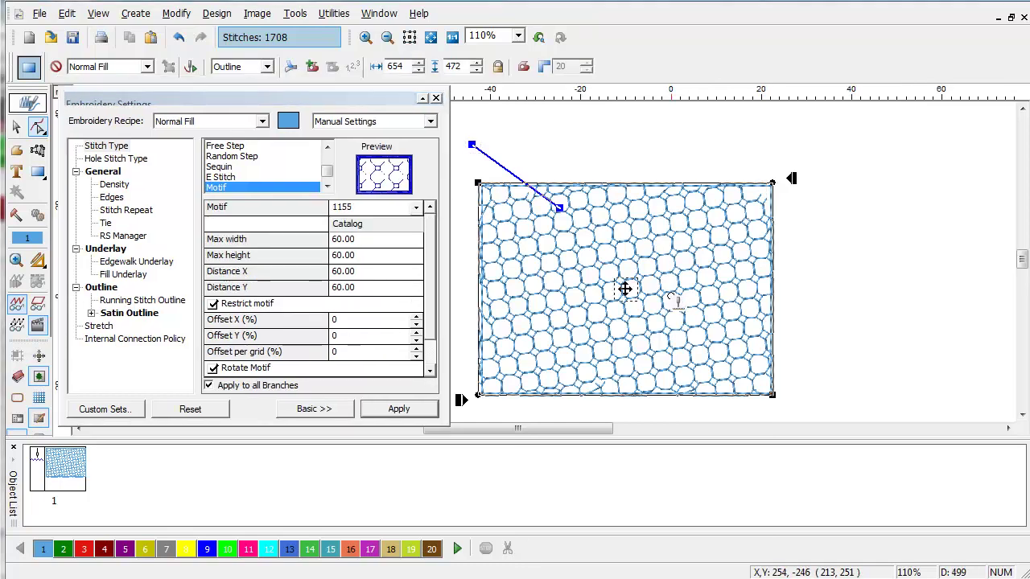
Open the catalog from the Motif dropdown, scroll to multicolour pattern 2003.ref and confirm it
click(416, 208)
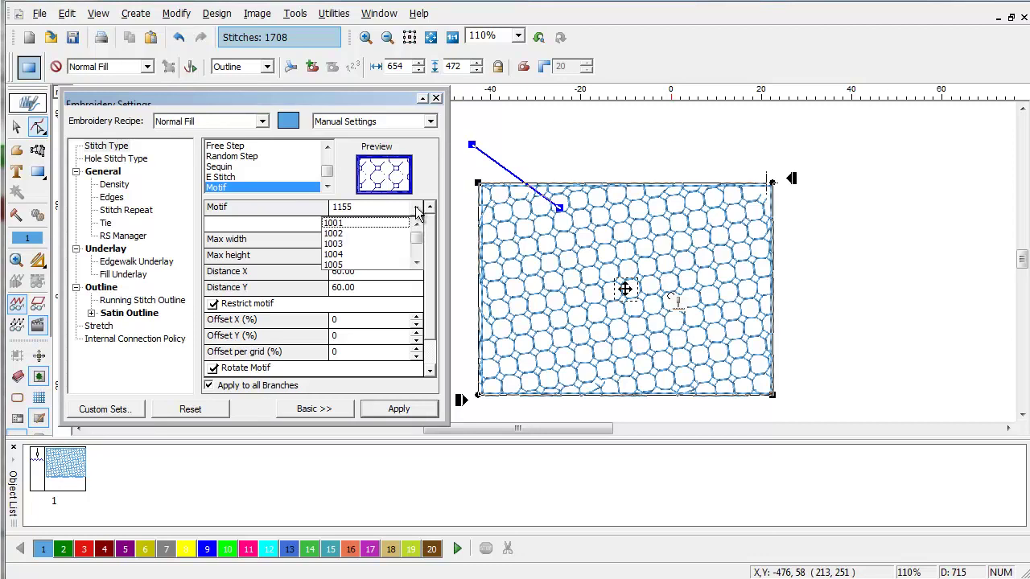
click(264, 205)
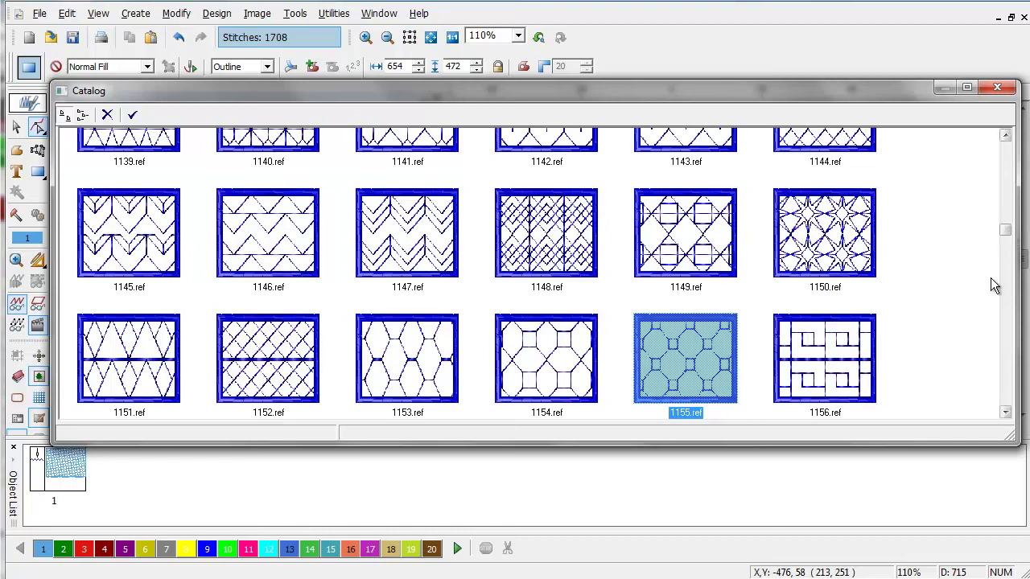
click(951, 279)
scroll(946, 296, down, 5)
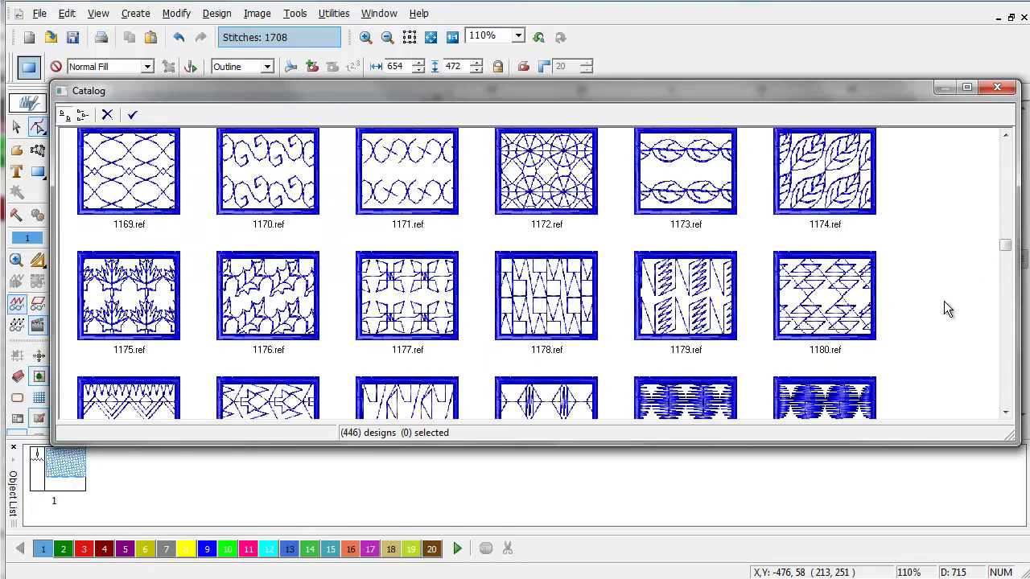
scroll(943, 301, down, 9)
scroll(939, 281, down, 13)
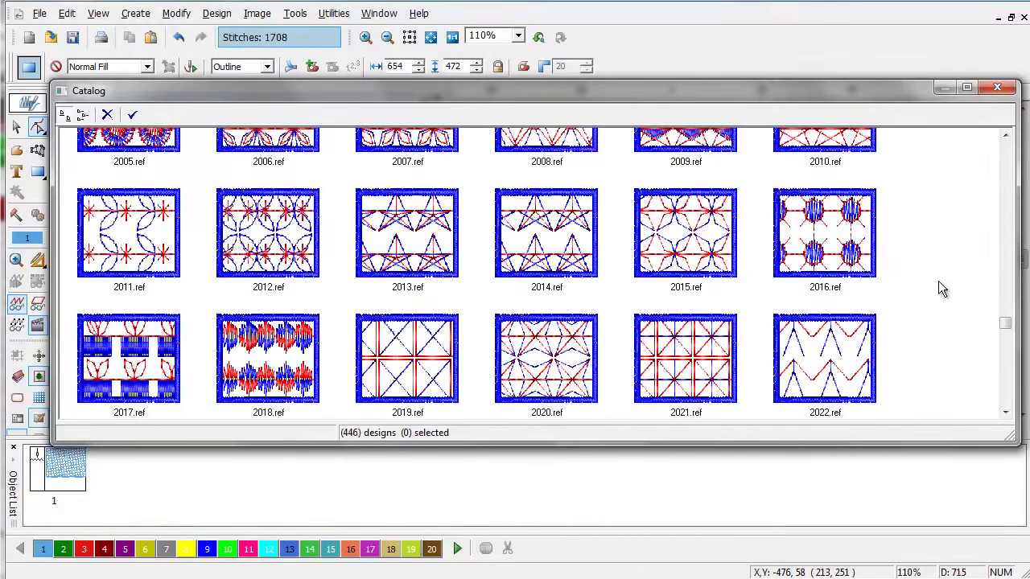
scroll(940, 286, up, 2)
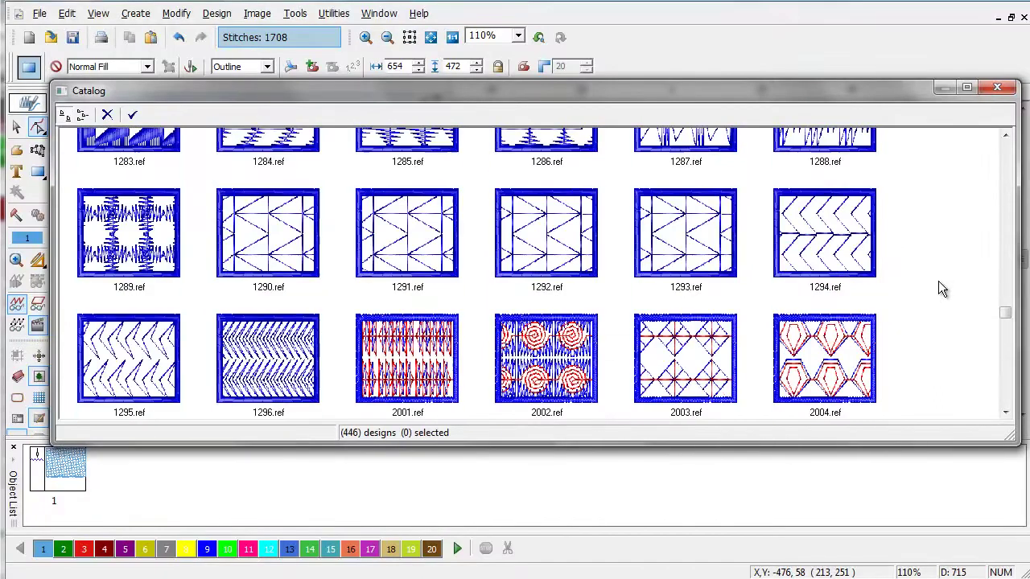
click(678, 359)
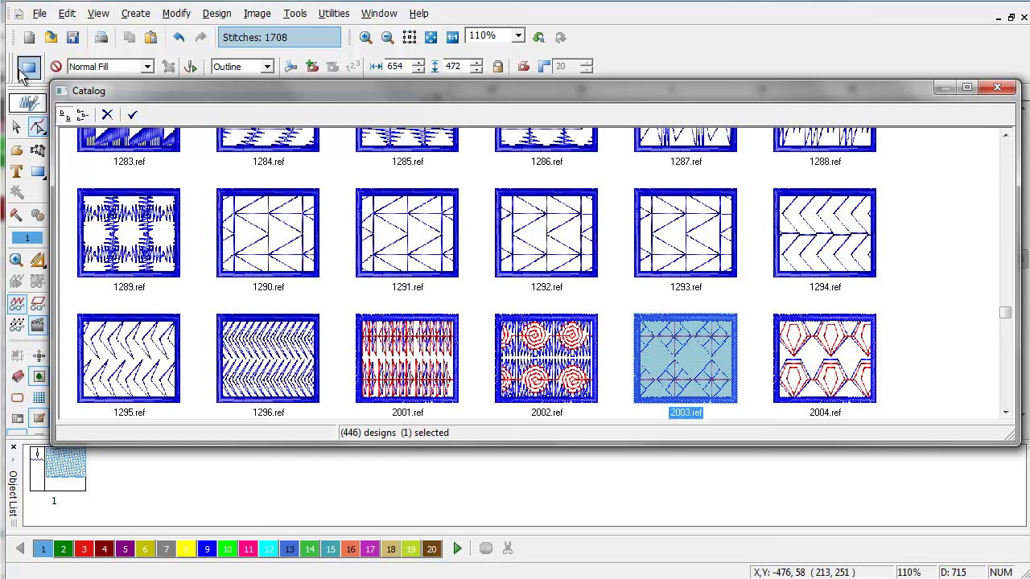
click(132, 114)
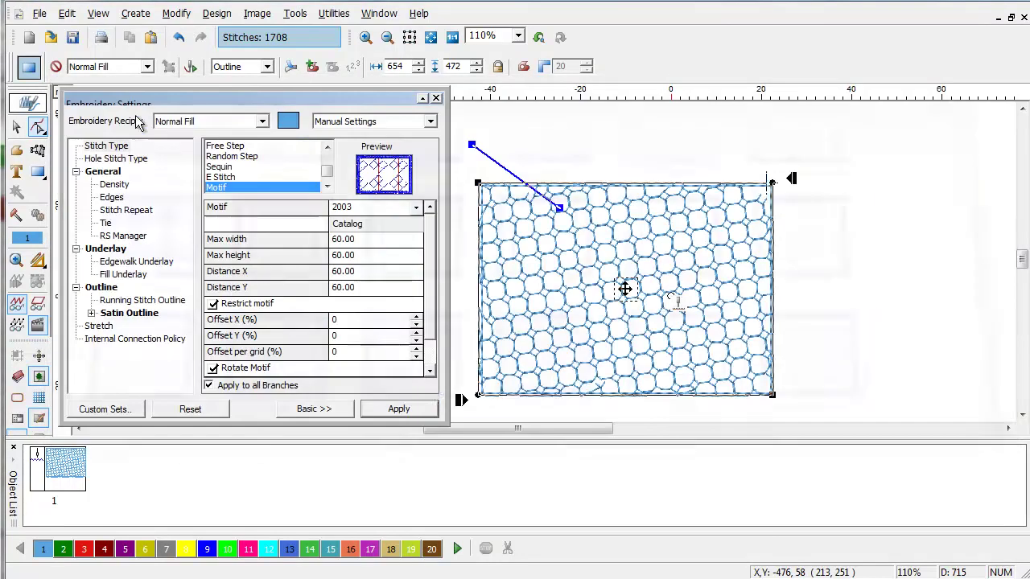
Apply the 2003 motif, giving a star-and-square grid at 2155 stitches, and reopen the motif catalog
click(398, 408)
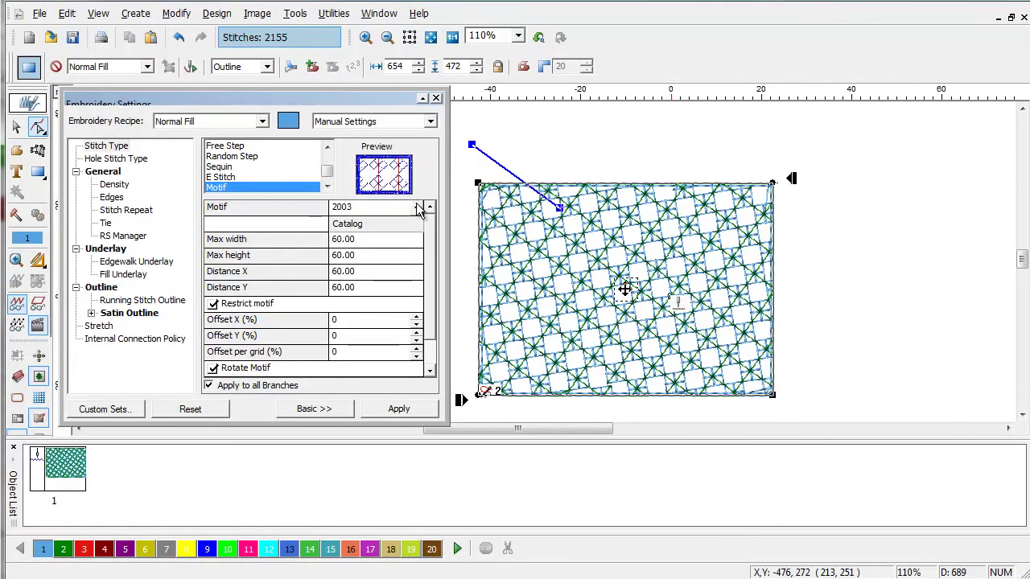
click(403, 224)
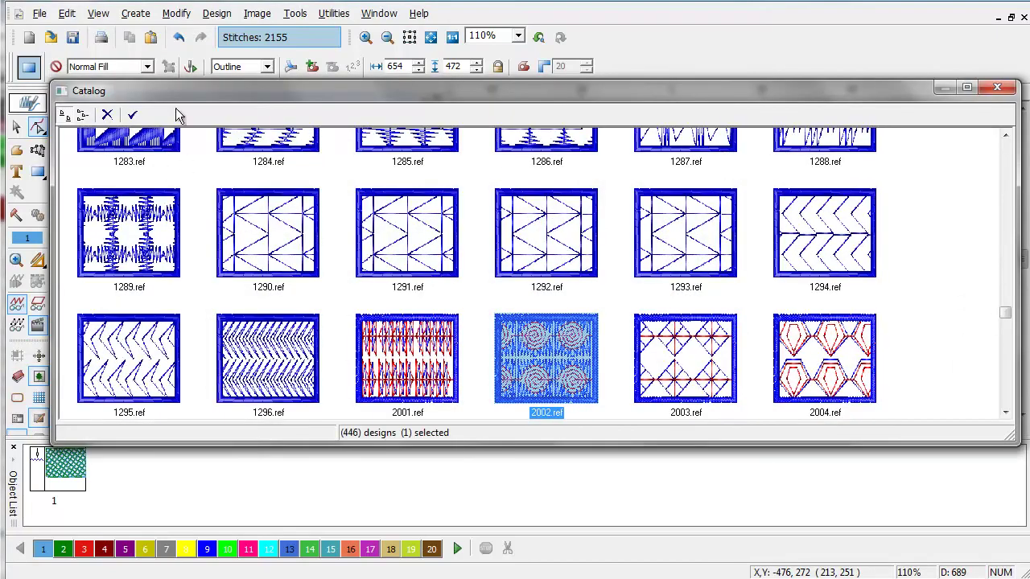
Confirm rose pattern 2002 in the catalog and apply it to the rectangle
click(133, 116)
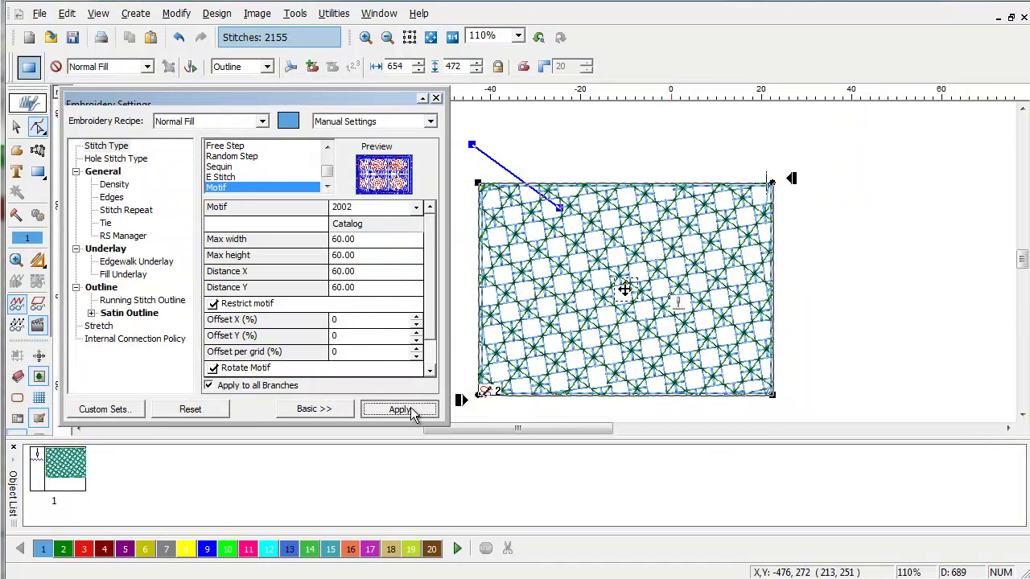
click(406, 411)
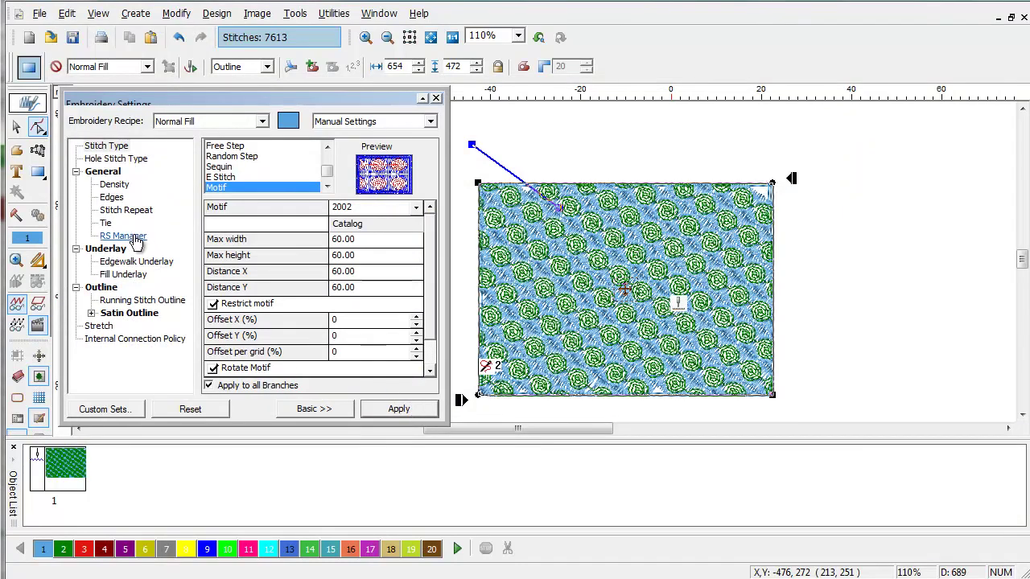